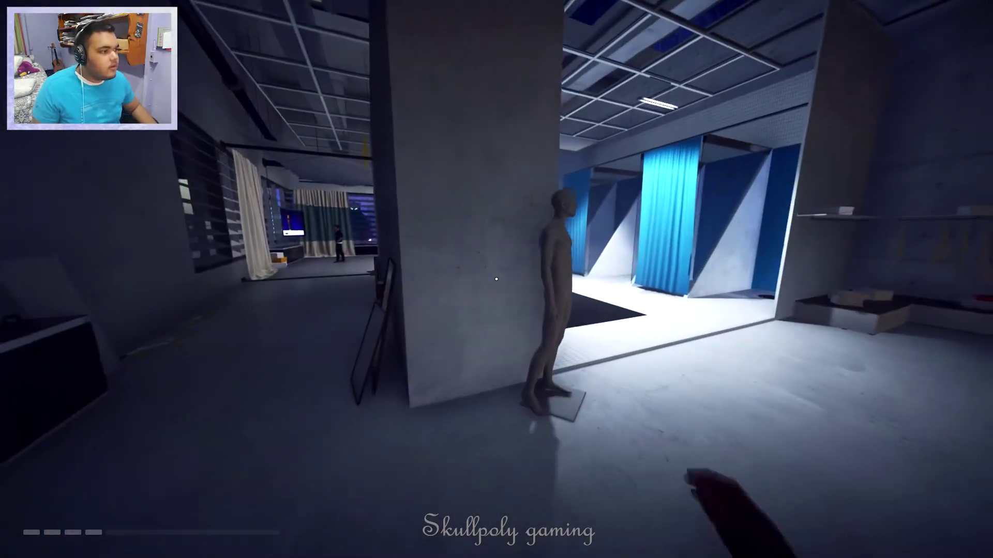
Step: Pause and resume briefly, then bring up the city map at Zephyr Transit Hub
{"action": "key", "text": "Escape"}
{"action": "key", "text": "Escape"}
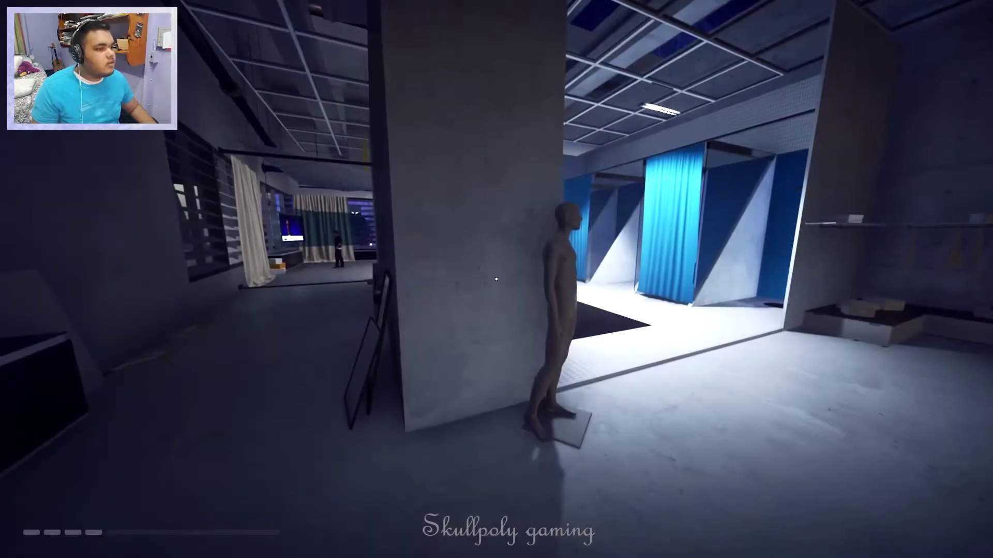
{"action": "key", "text": "Tab"}
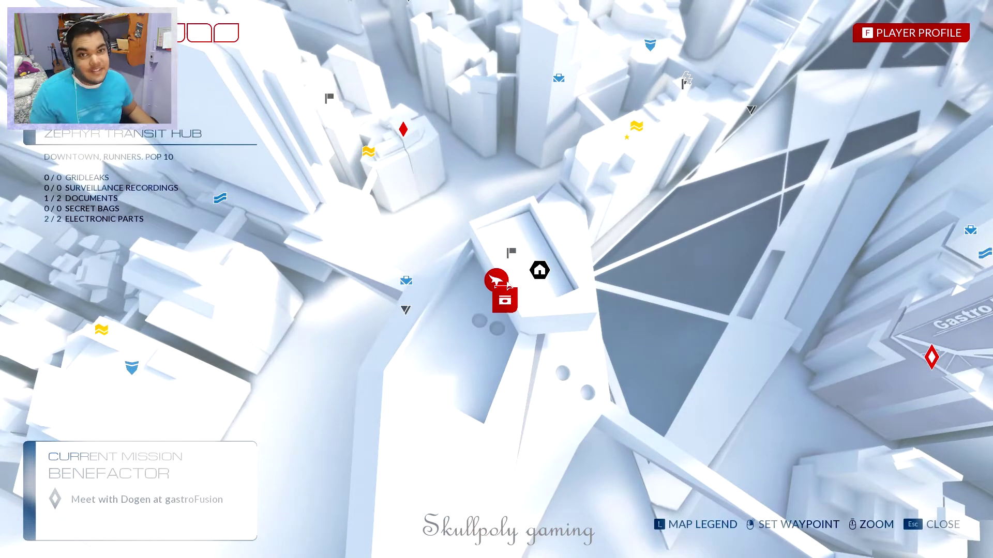
{"action": "mouse_move", "coordinate": [505, 300]}
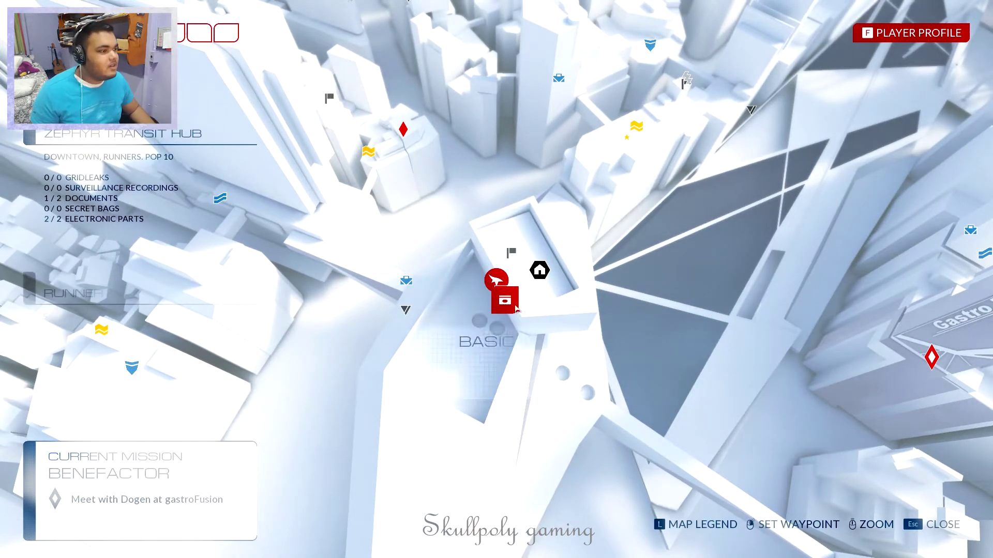
{"action": "scroll", "coordinate": [496, 281], "scroll_direction": "down", "scroll_amount": 3}
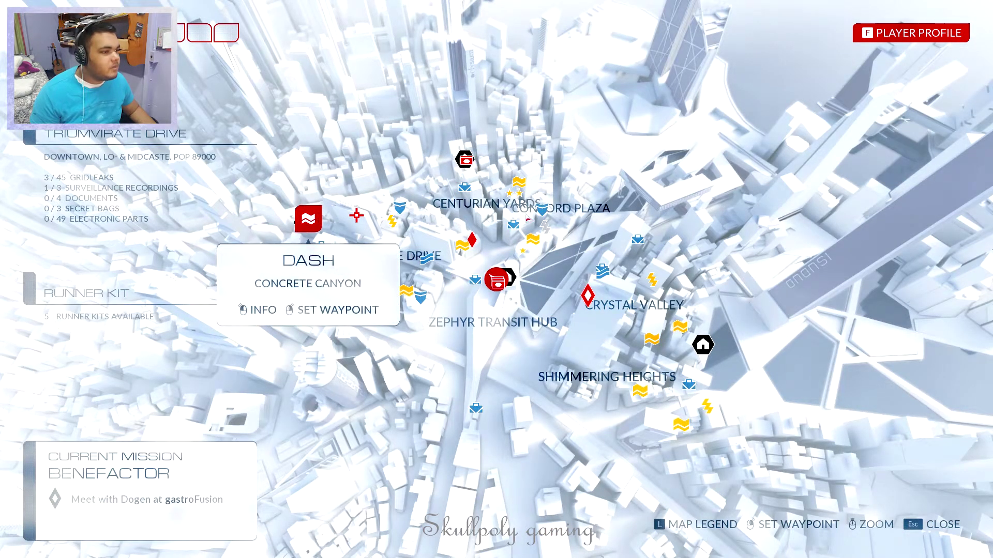
Step: View the Break and Entry mission details, pan toward the Benefactor marker, and close the map
{"action": "left_click", "coordinate": [588, 296]}
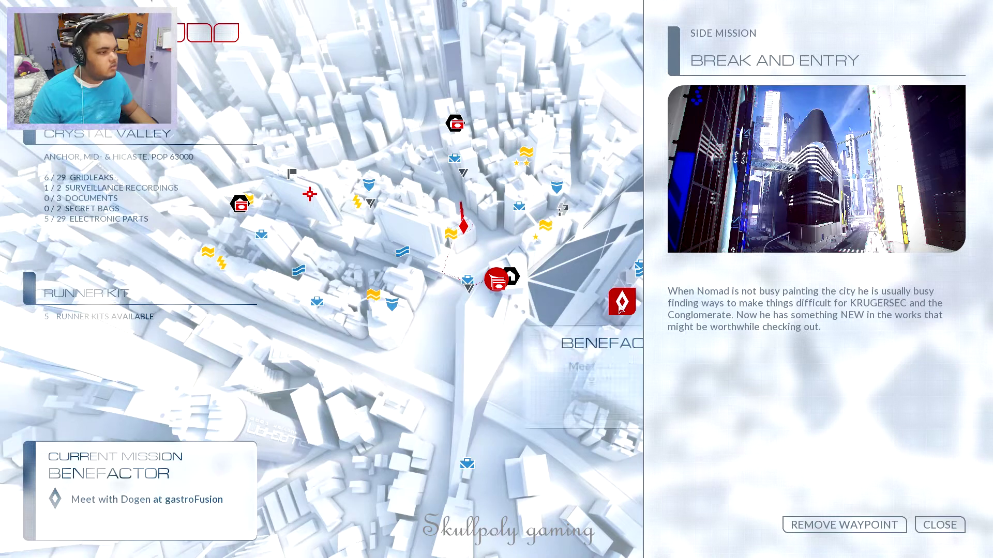
{"action": "left_click_drag", "start_coordinate": [620, 302], "coordinate": [458, 295]}
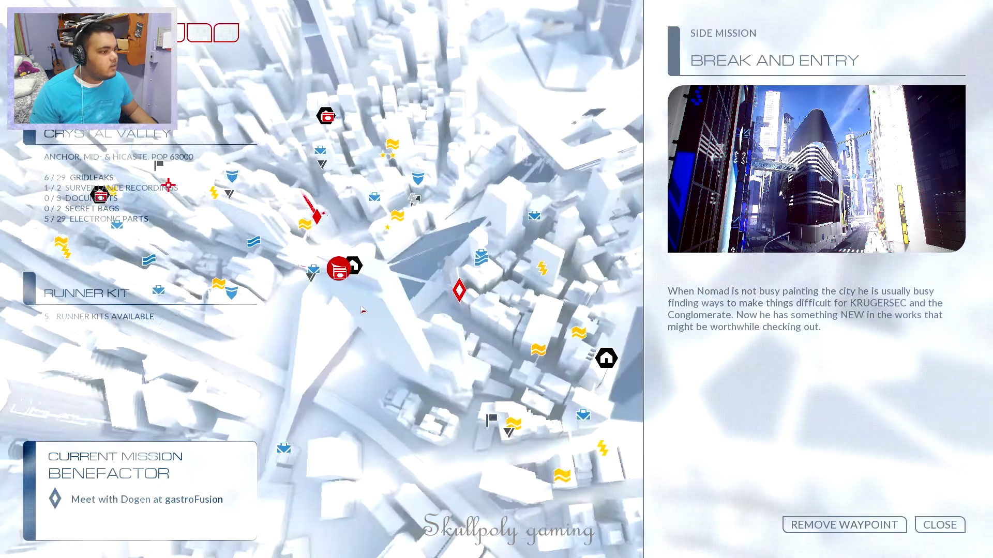
{"action": "key", "text": "Escape"}
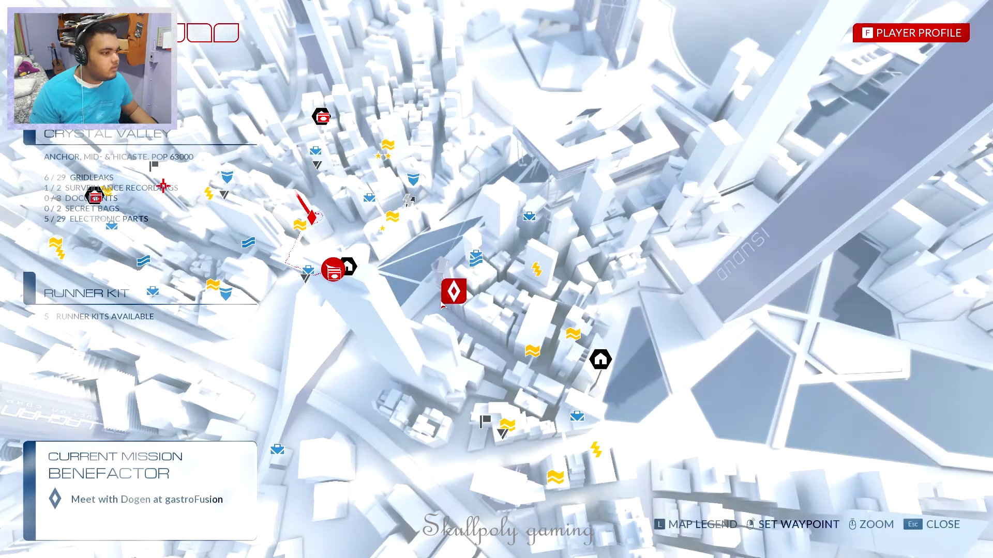
Step: Resume play and run through the corridors, orange stairwell room and white corridor
{"action": "key", "text": "Escape"}
{"action": "key", "text": "w"}
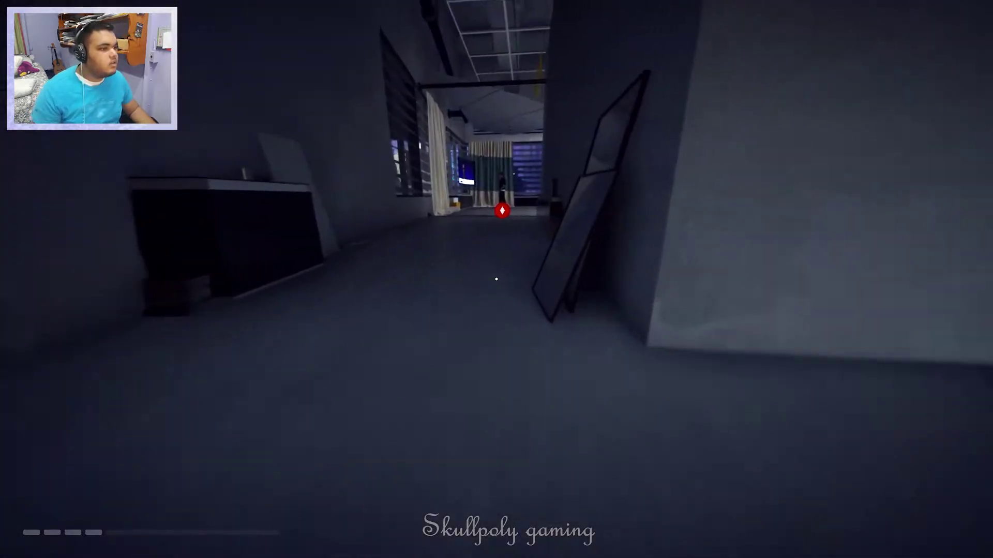
{"action": "key", "text": "w"}
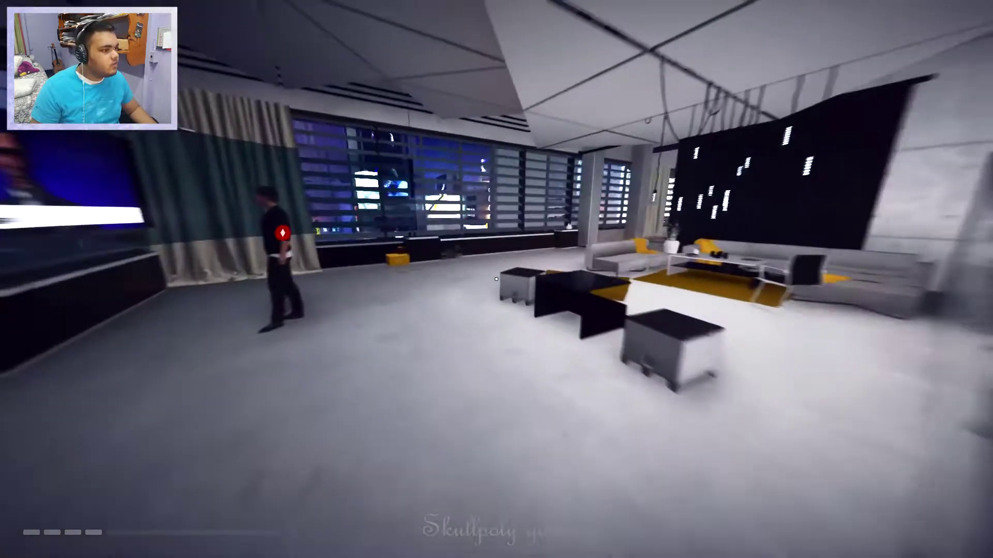
{"action": "key", "text": "w"}
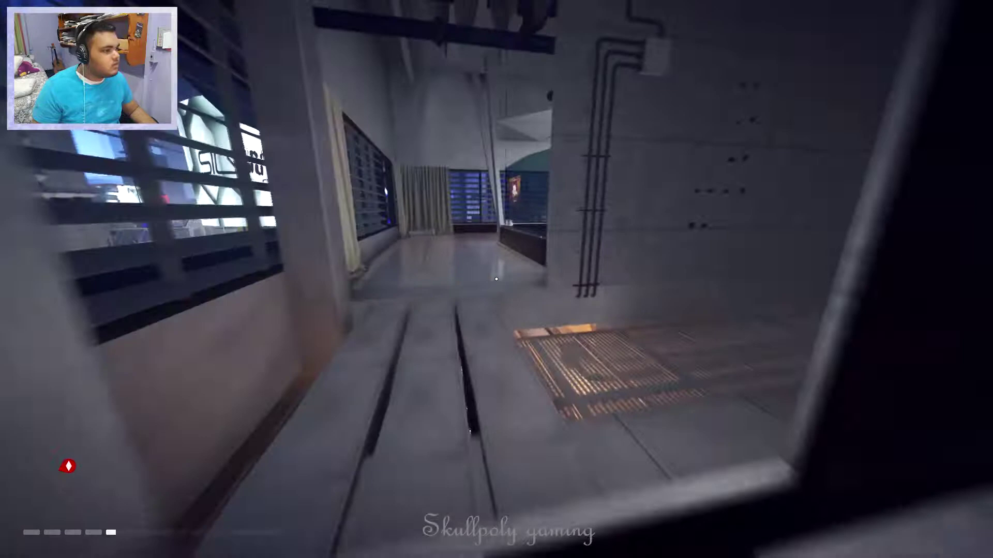
{"action": "key", "text": "w"}
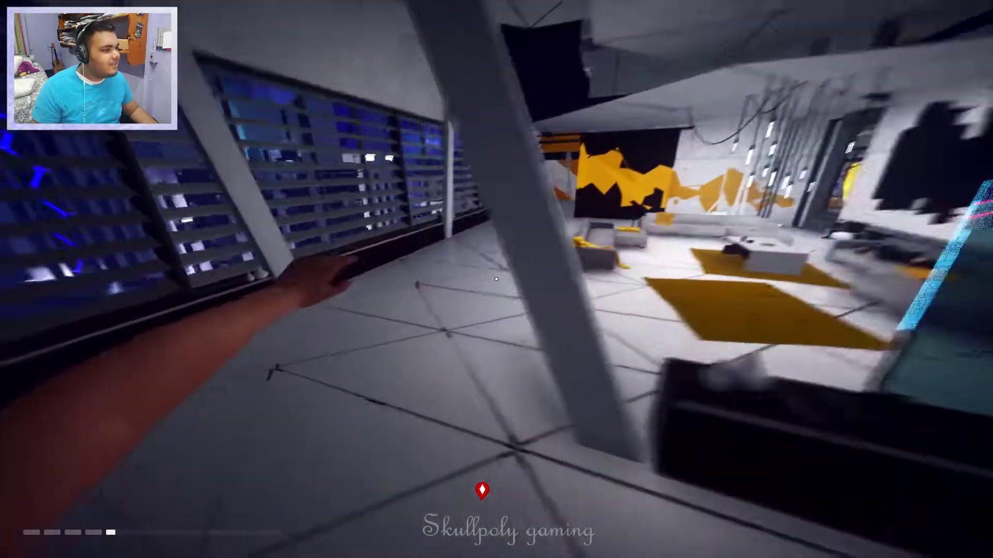
{"action": "key", "text": "w"}
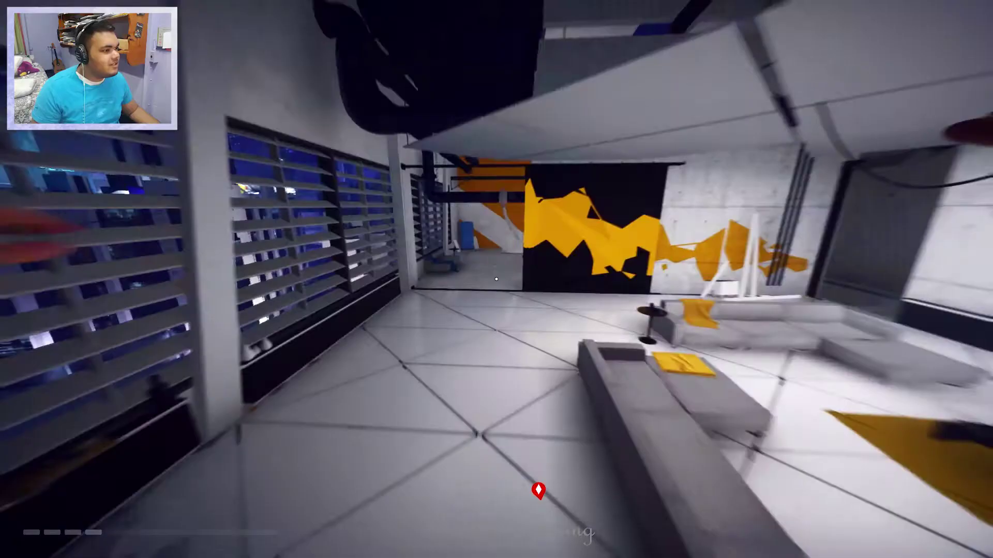
{"action": "key", "text": "w"}
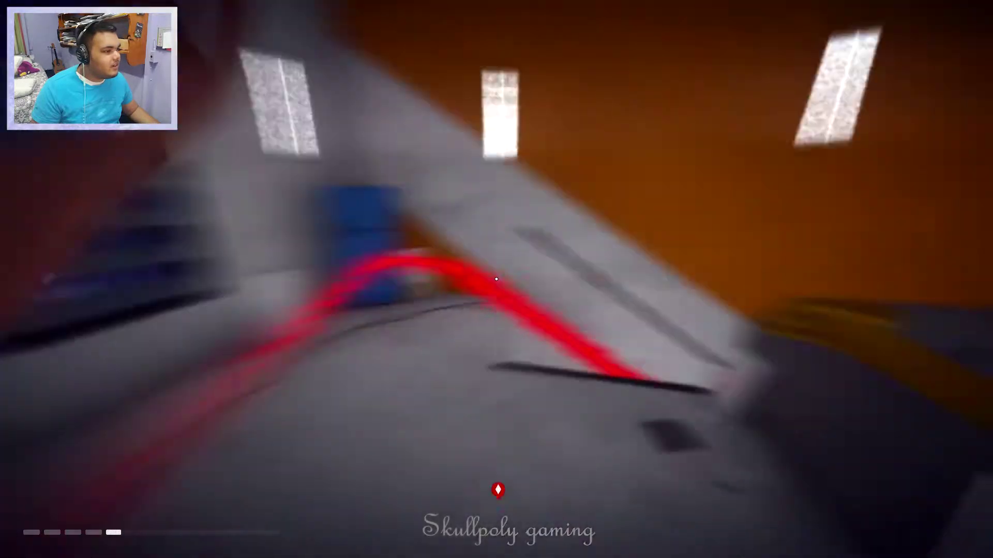
{"action": "key", "text": "w"}
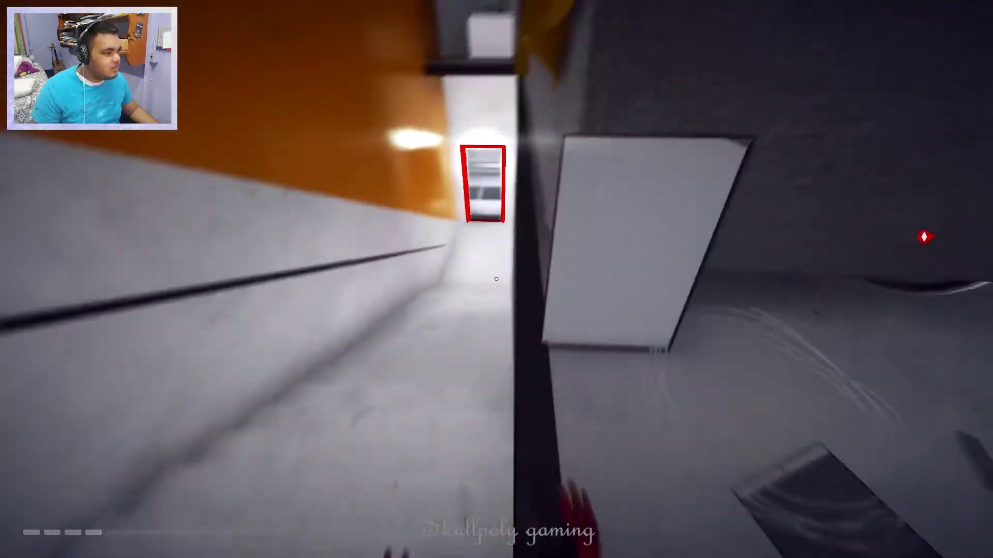
Step: Run through the red-framed door and along the pipe tunnel to the fan
{"action": "key", "text": "w"}
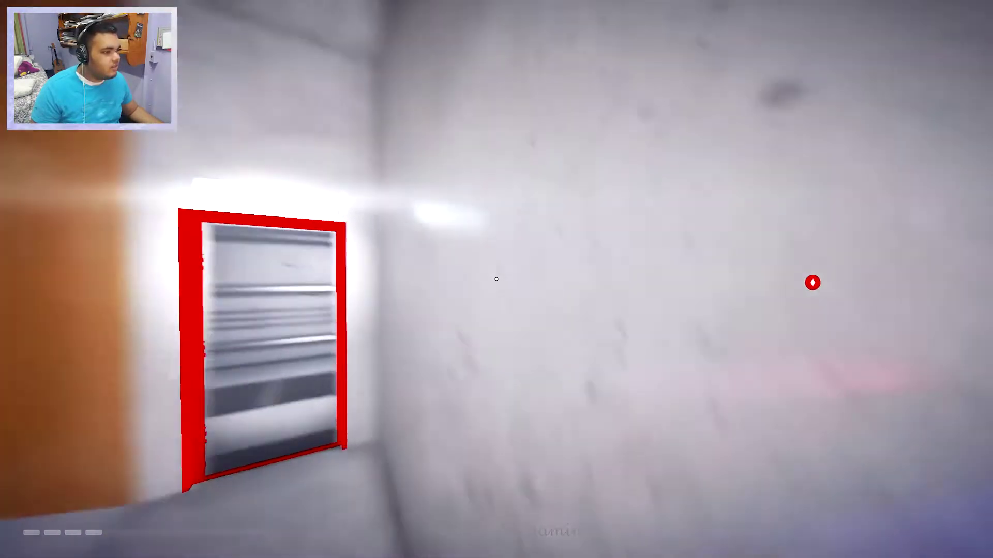
{"action": "key", "text": "w"}
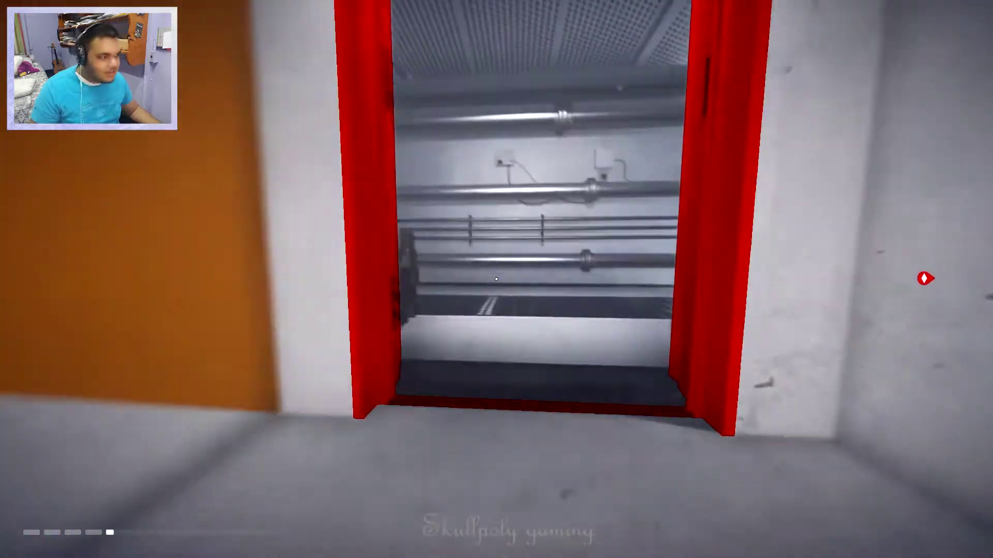
{"action": "key", "text": "w"}
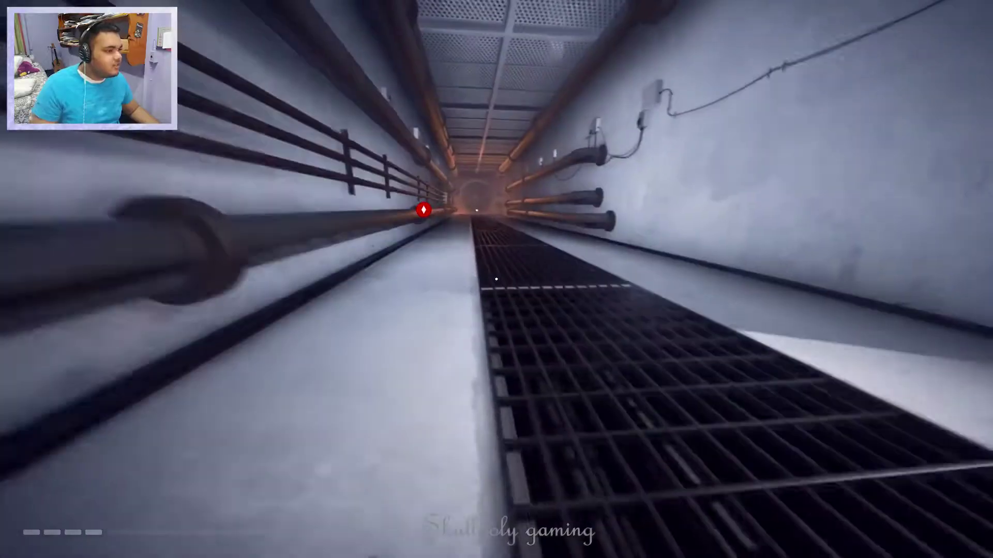
{"action": "key", "text": "w"}
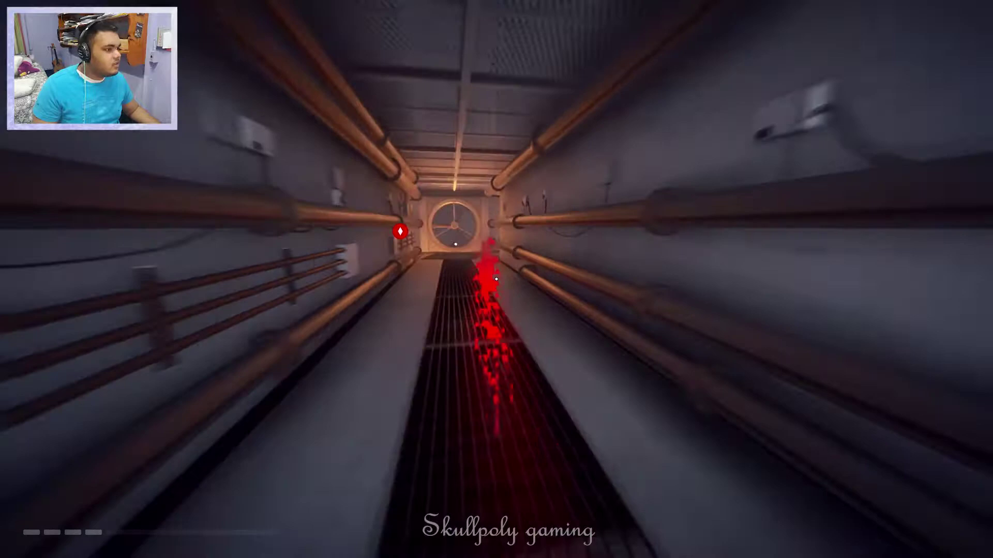
{"action": "key", "text": "w"}
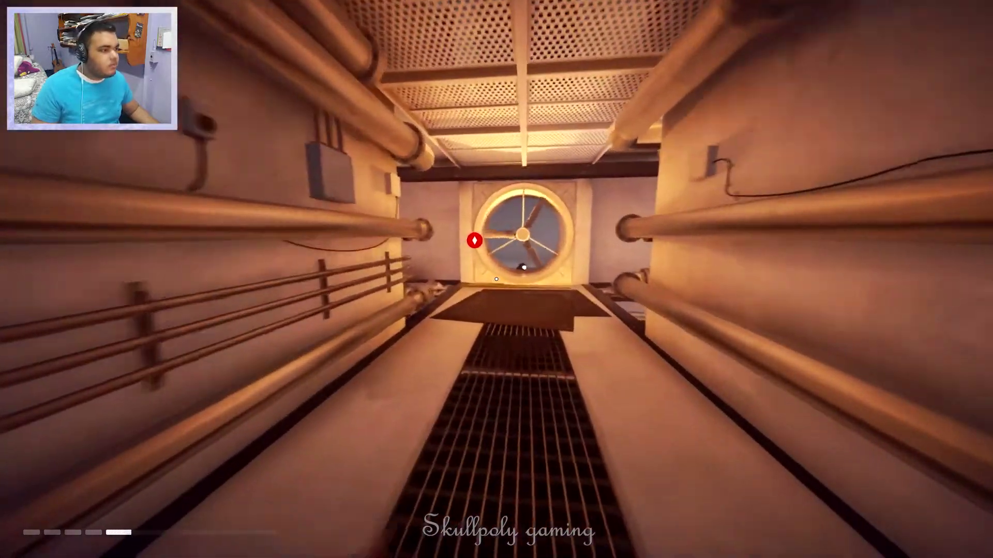
{"action": "key", "text": "w"}
{"action": "key", "text": "w"}
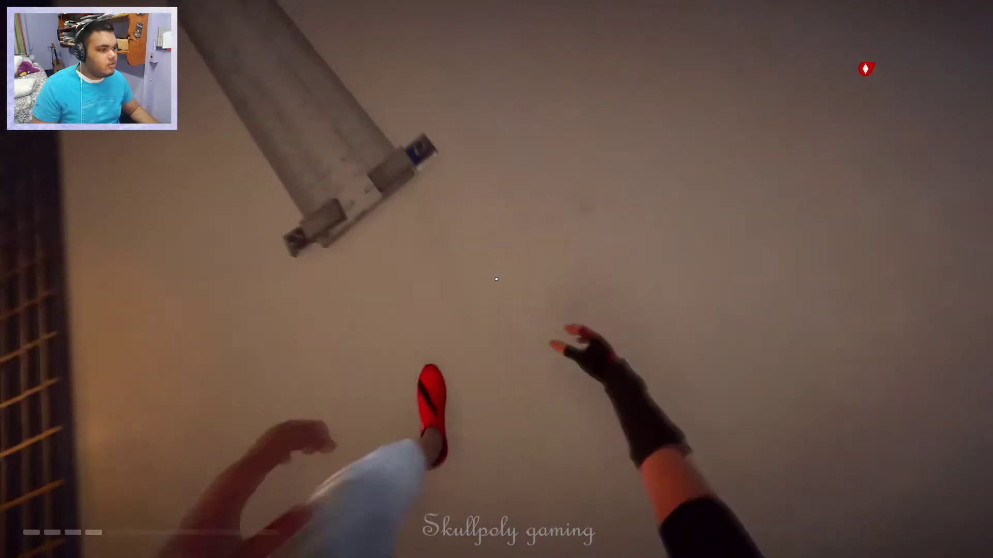
Step: Check the control settings, then disrupt the spinning fan and pass onto the catwalk
{"action": "key", "text": "Escape"}
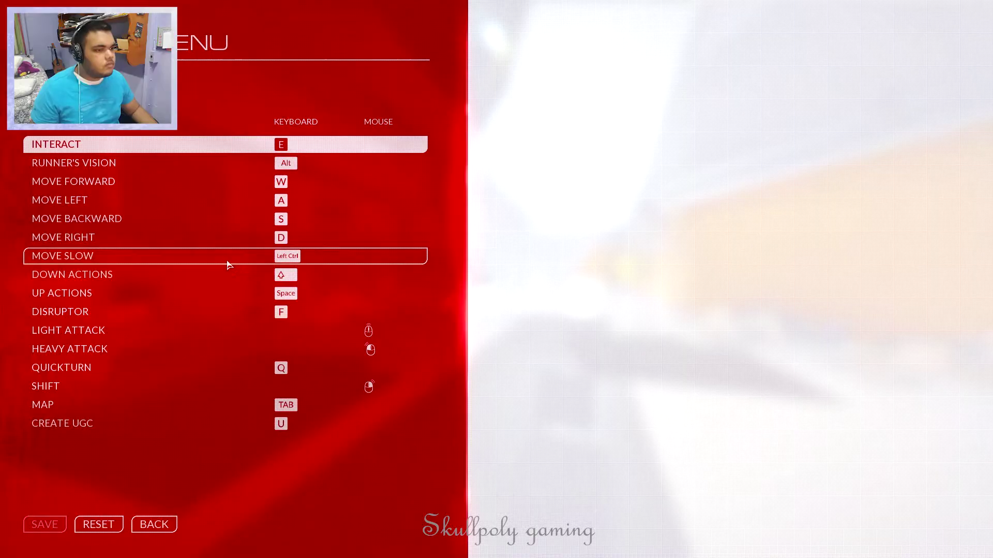
{"action": "key", "text": "Escape"}
{"action": "key", "text": "w"}
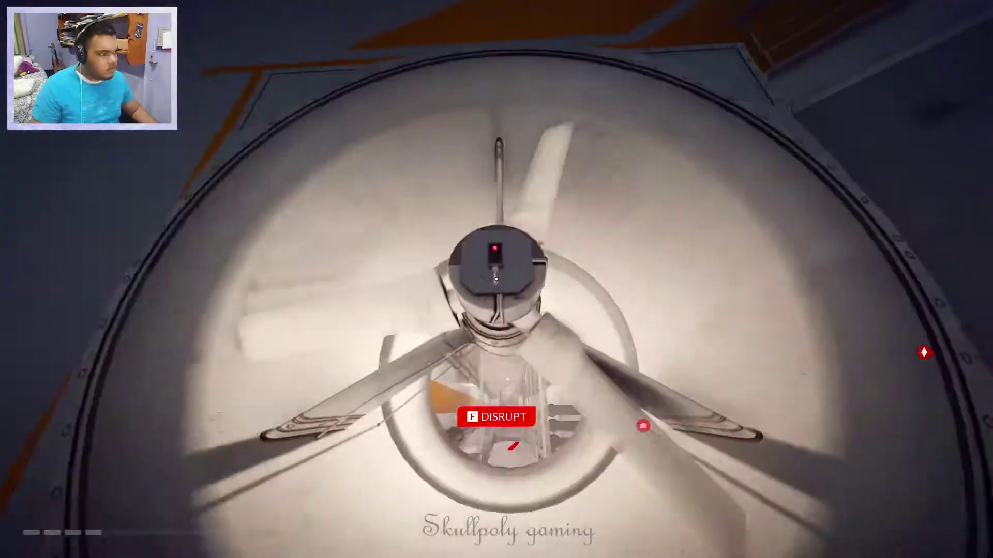
{"action": "key", "text": "e"}
{"action": "key", "text": "w"}
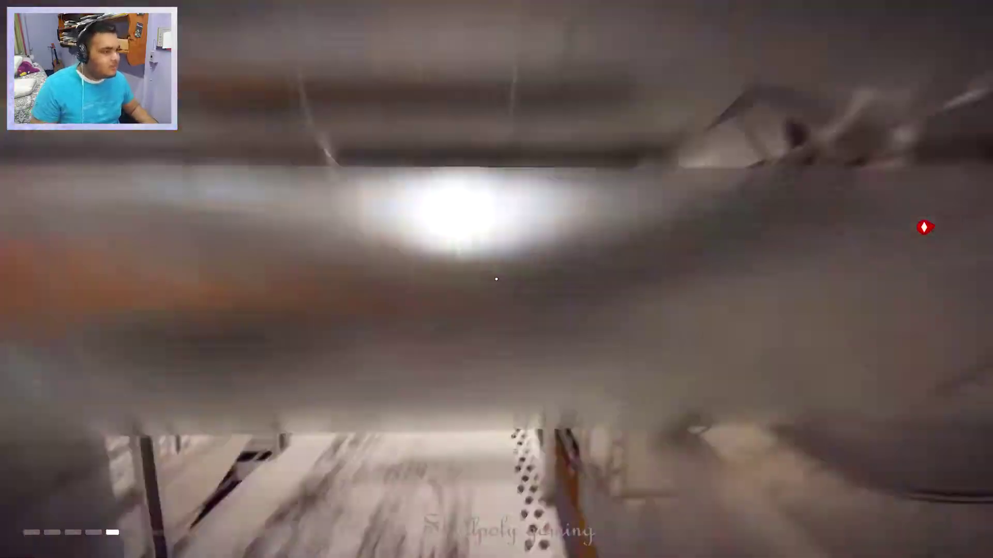
Step: Vault onto the rooftop and leap across buildings, rolling on landing
{"action": "key", "text": "w"}
{"action": "key", "text": "space"}
{"action": "key", "text": "w"}
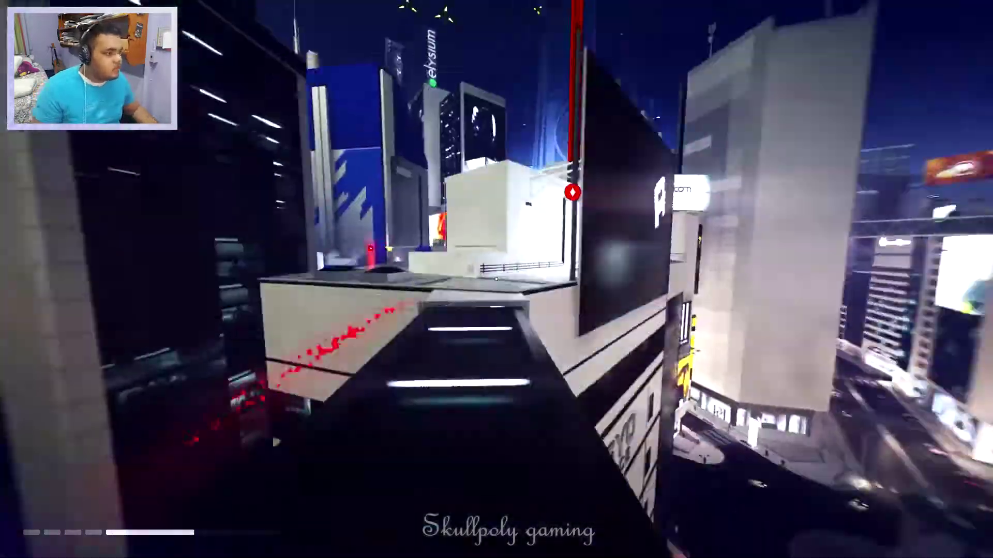
{"action": "key", "text": "space"}
{"action": "key", "text": "w"}
Step: Run to Tali at the graffiti wall to bring up the Break and Entry prompt
{"action": "key", "text": "w"}
{"action": "key", "text": "w"}
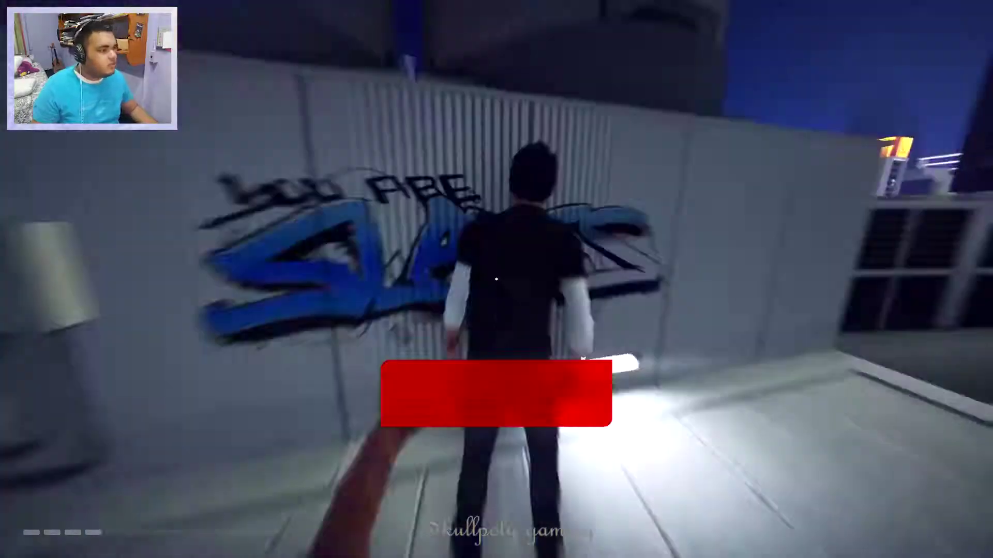
{"action": "key", "text": "w"}
{"action": "key", "text": "w"}
{"action": "key", "text": "w"}
{"action": "key", "text": "w"}
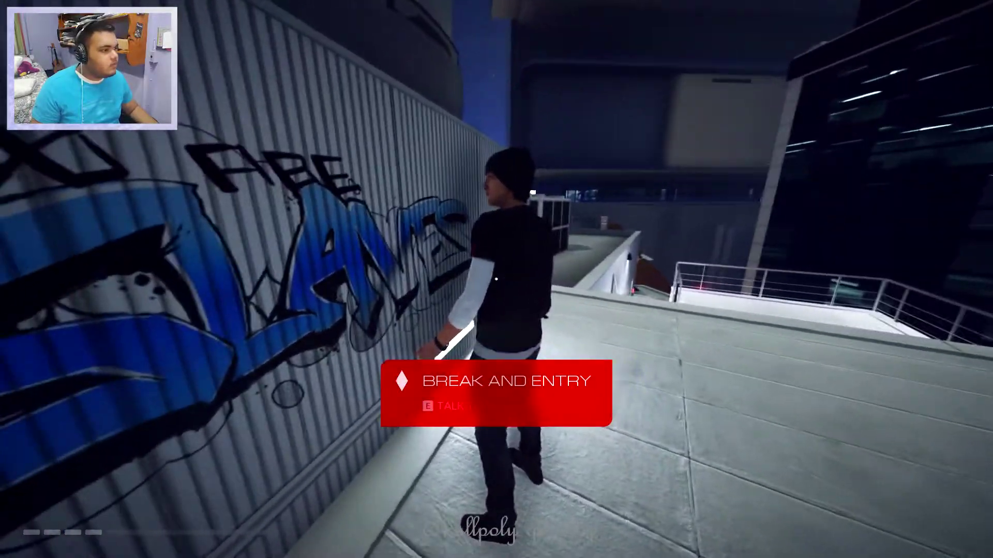
{"action": "key", "text": "w"}
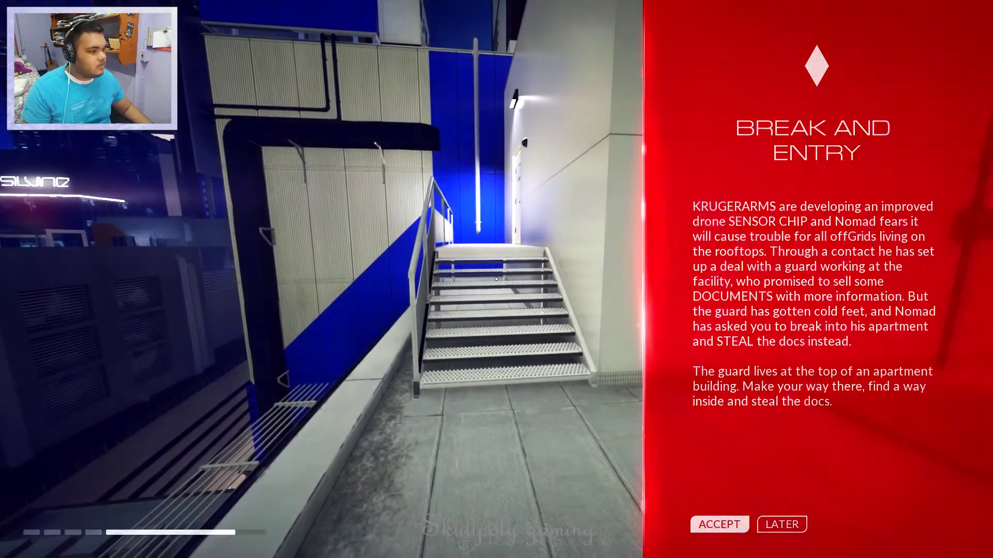
Step: Accept the Break and Entry mission on the briefing panel
{"action": "key", "text": "Return"}
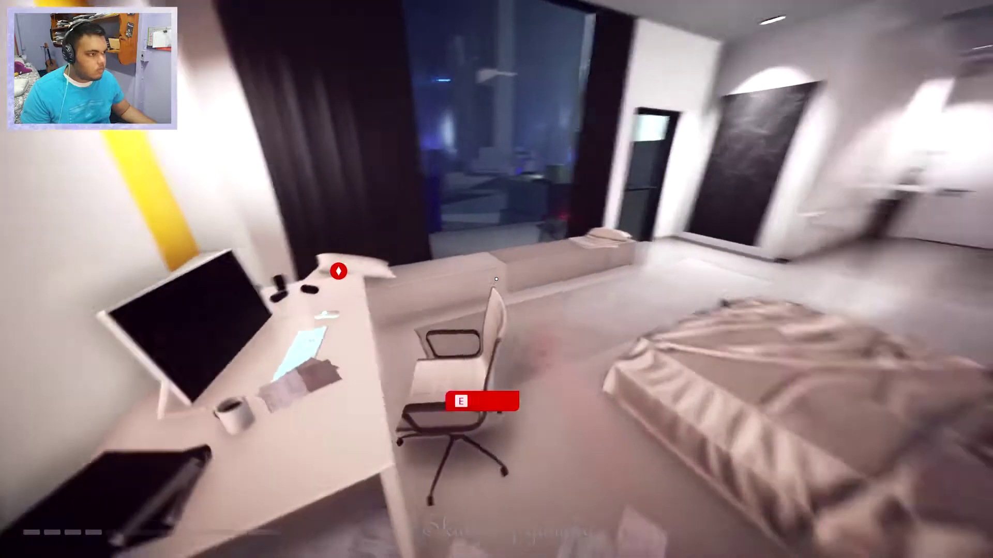
Step: Grab the documents from the guard's desk, completing Break and Entry for 500 points
{"action": "key", "text": "e"}
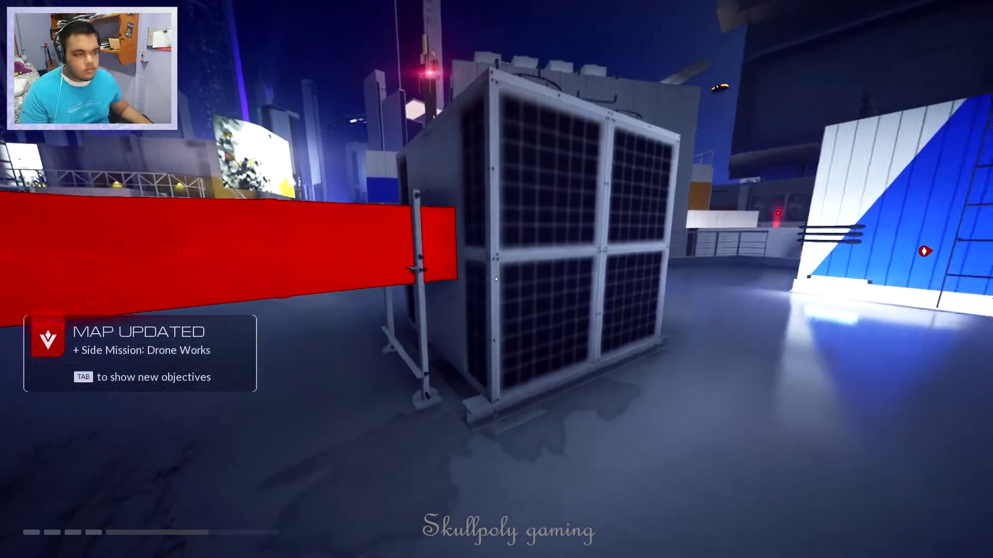
{"action": "key", "text": "Tab"}
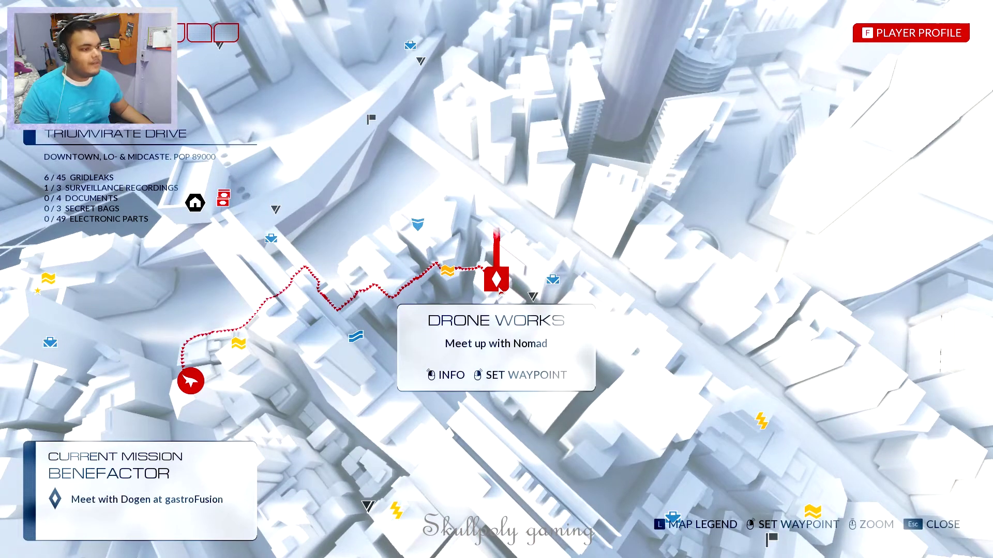
{"action": "scroll", "coordinate": [512, 490], "scroll_direction": "down", "scroll_amount": 2}
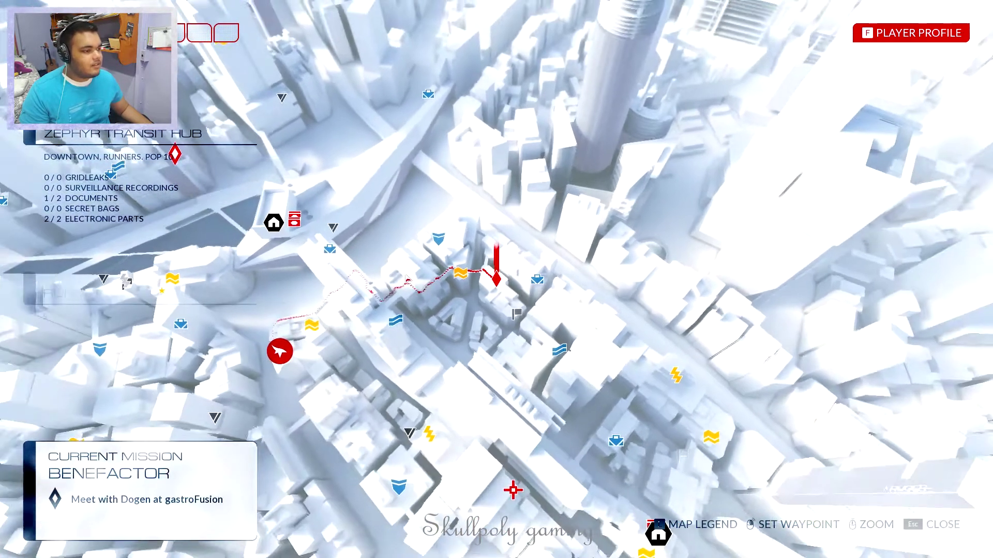
{"action": "scroll", "coordinate": [512, 485], "scroll_direction": "down", "scroll_amount": 3}
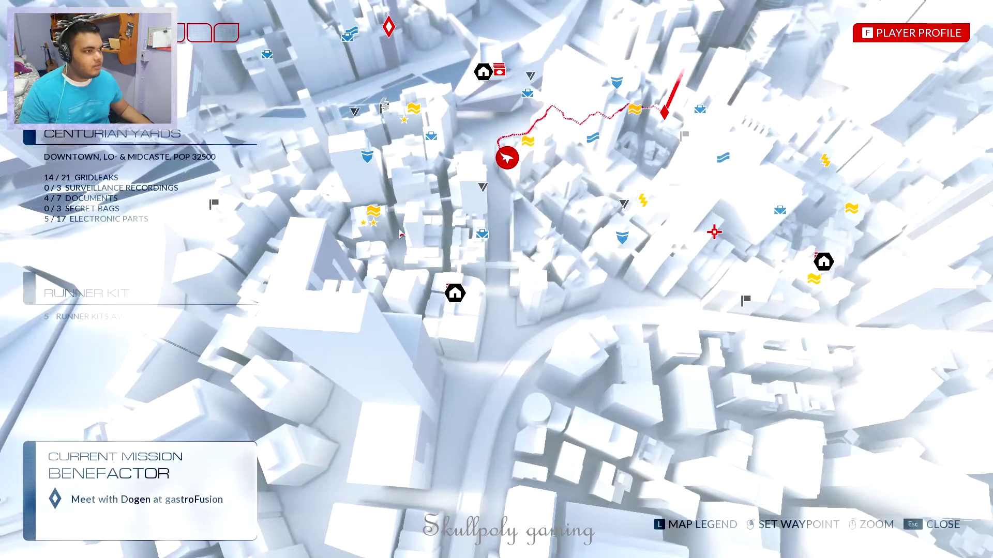
{"action": "scroll", "coordinate": [512, 485], "scroll_direction": "down", "scroll_amount": 3}
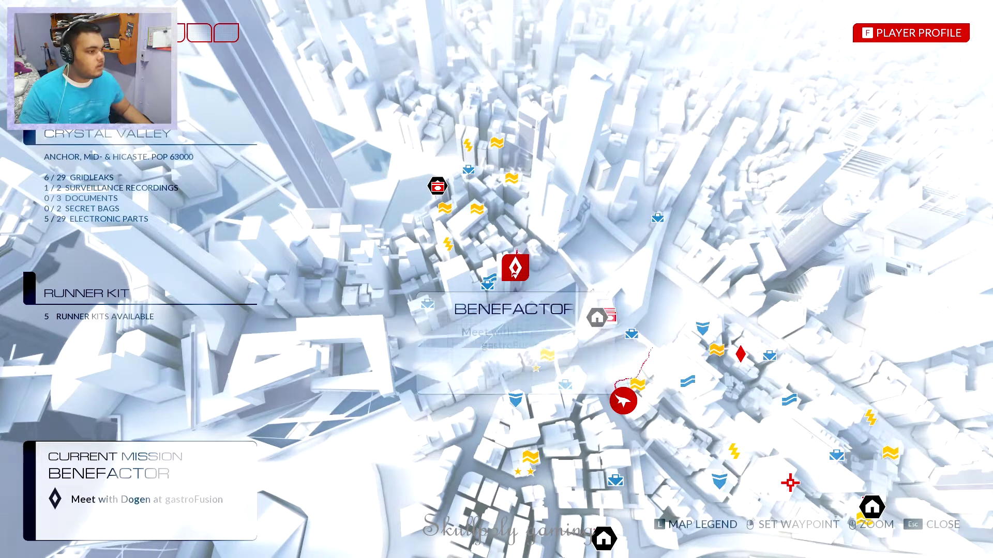
{"action": "key", "text": "Escape"}
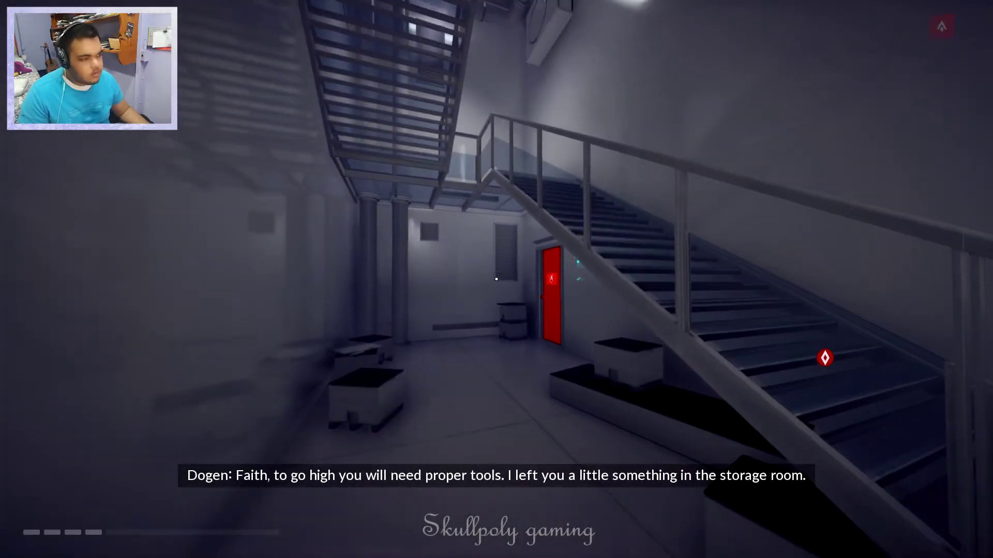
Step: Open the city map showing the Benefactor objective at the Anansi Emporium
{"action": "key", "text": "Tab"}
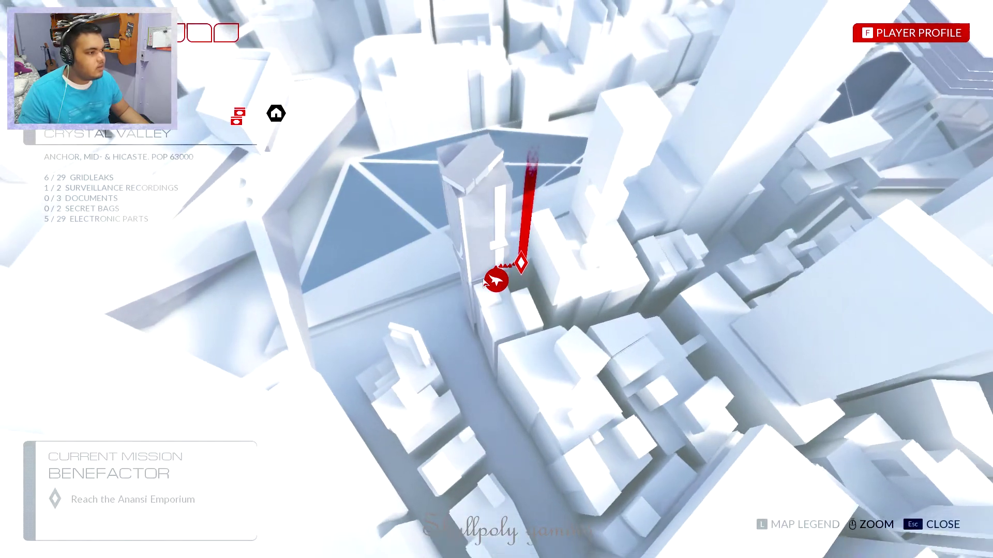
{"action": "scroll", "coordinate": [496, 277], "scroll_direction": "up", "scroll_amount": 2}
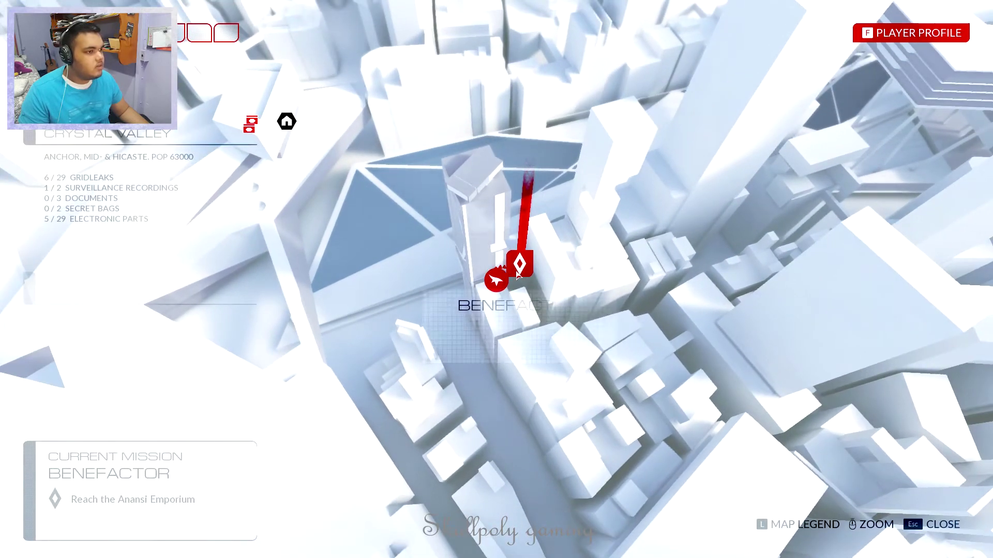
{"action": "mouse_move", "coordinate": [237, 117]}
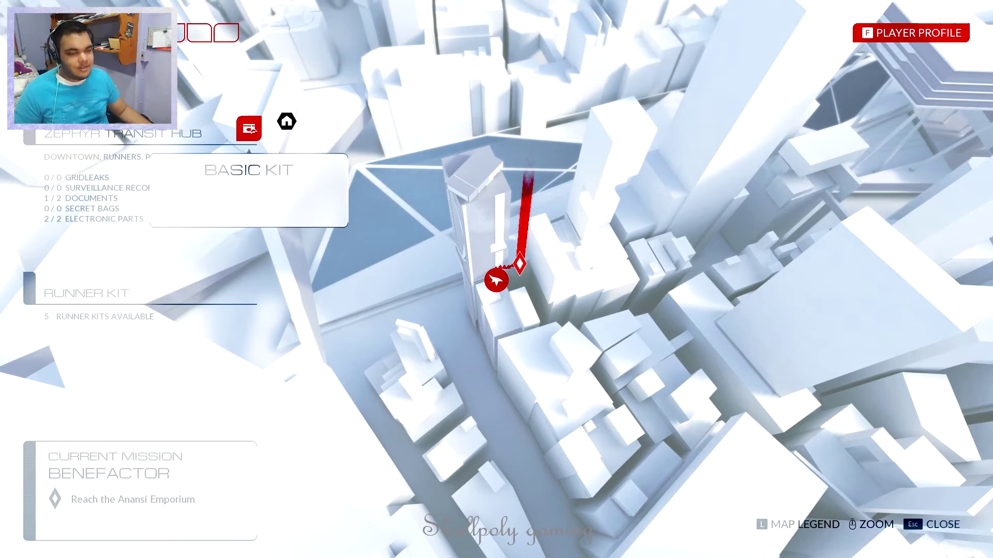
{"action": "scroll", "coordinate": [497, 279], "scroll_direction": "down", "scroll_amount": 3}
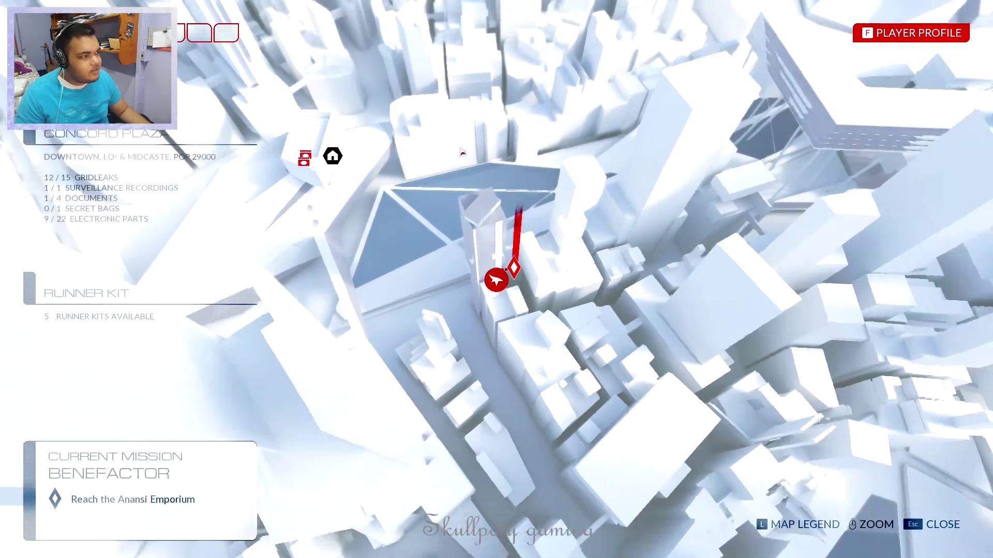